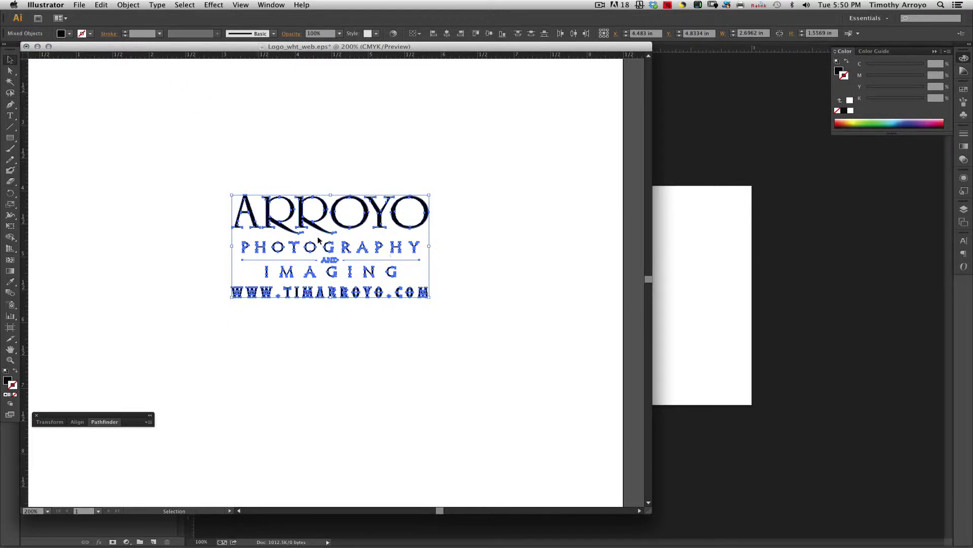
Step: Copy the Arroyo logo in Illustrator and switch to Photoshop's Untitled-1 canvas
{"action": "left_click", "coordinate": [158, 5]}
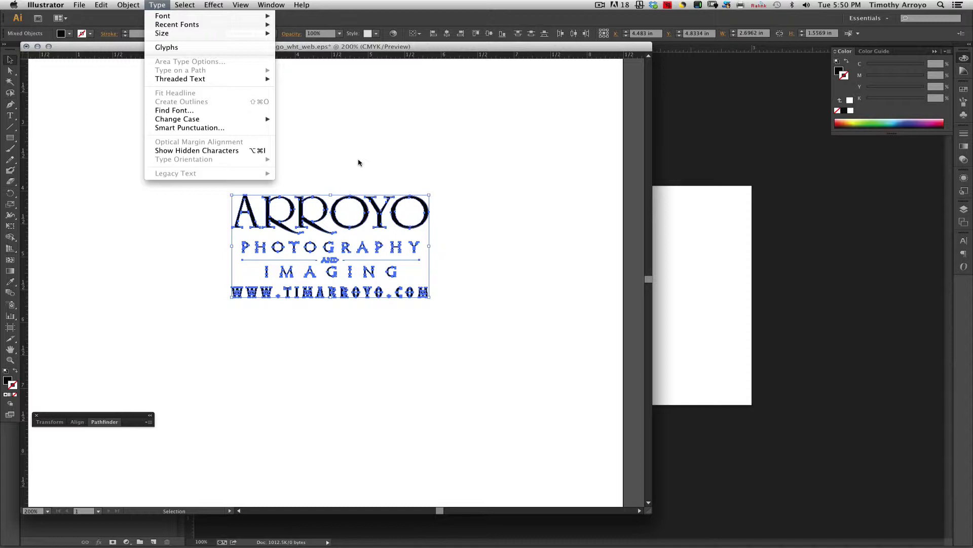
{"action": "left_click", "coordinate": [358, 162]}
{"action": "left_click", "coordinate": [106, 5]}
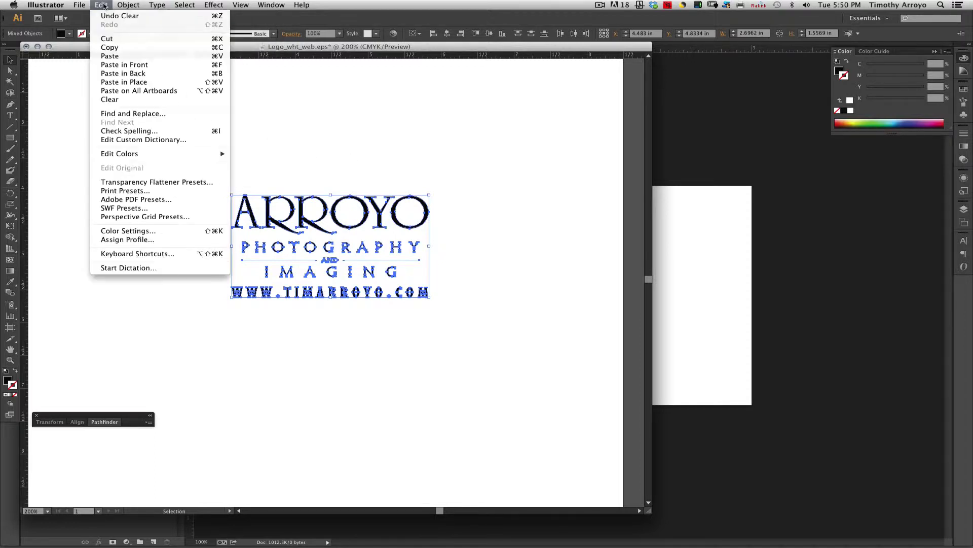
{"action": "left_click", "coordinate": [113, 47]}
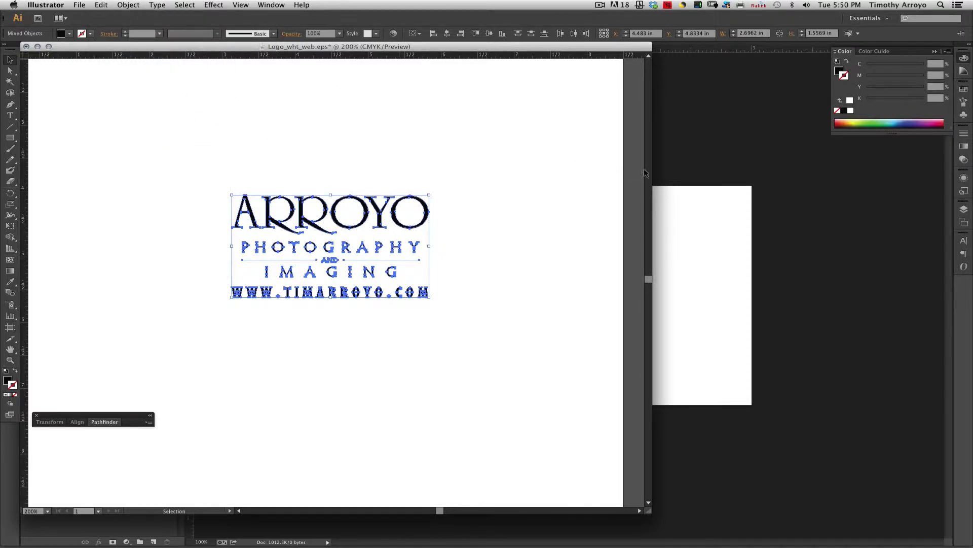
{"action": "left_click", "coordinate": [700, 167]}
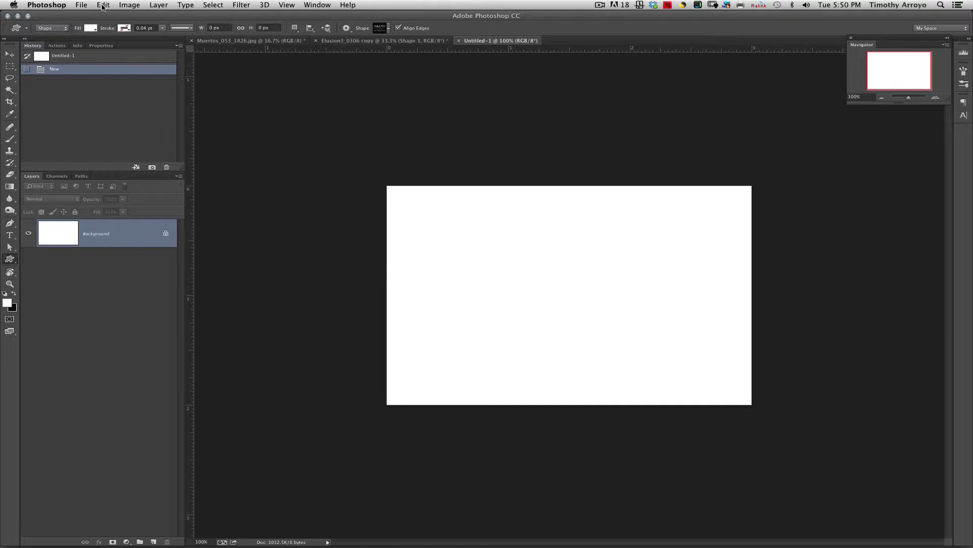
Step: Paste the copied Arroyo logo into Untitled-1 as a path
{"action": "left_click", "coordinate": [103, 6]}
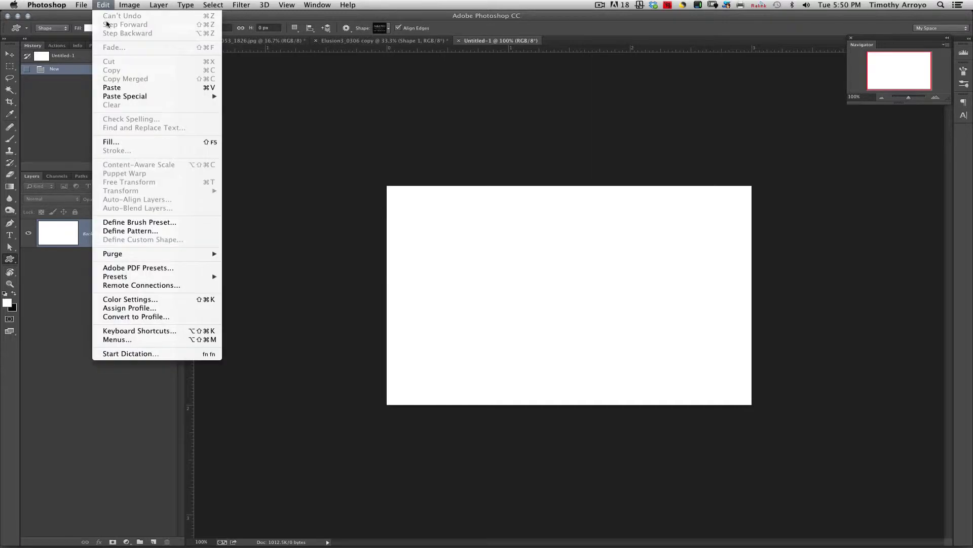
{"action": "left_click", "coordinate": [115, 89]}
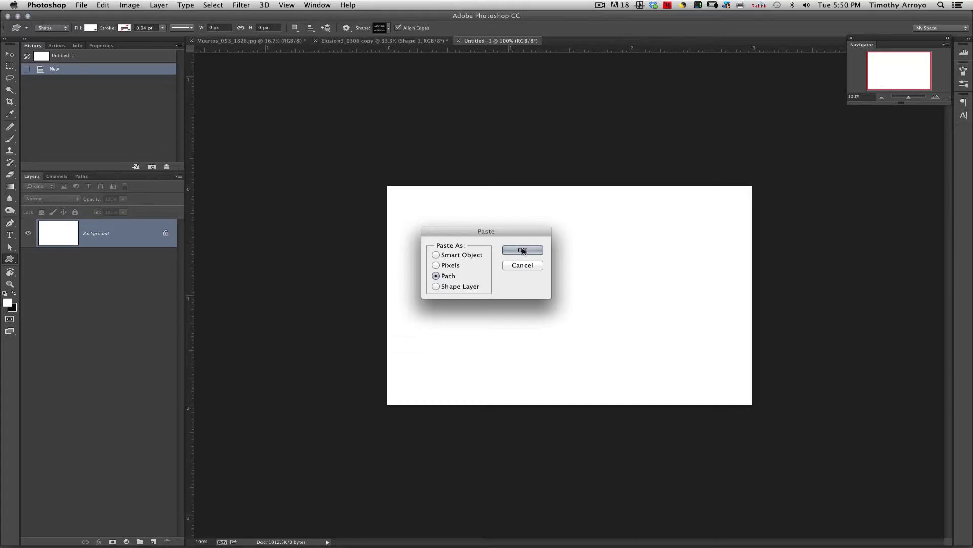
{"action": "left_click", "coordinate": [522, 251]}
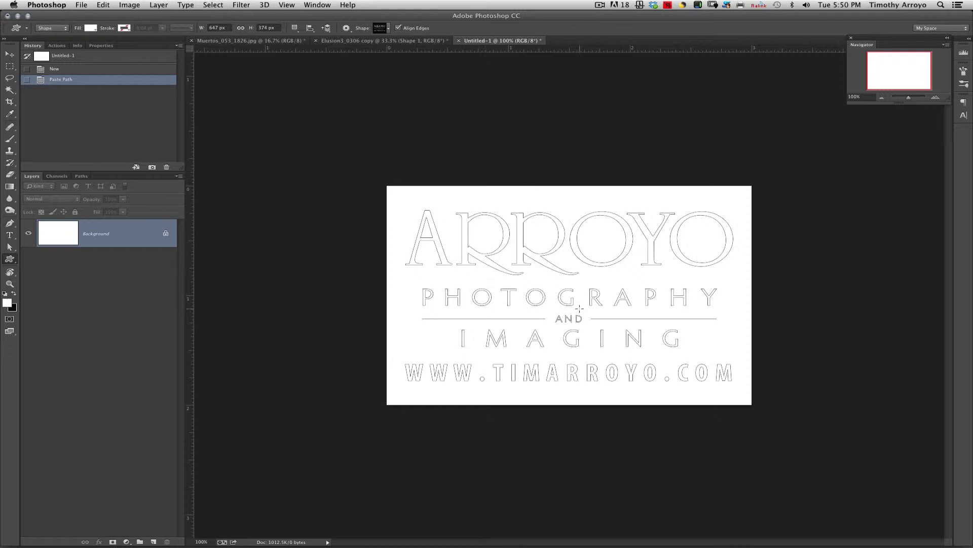
Step: Reselect the logo's Work Path in the Paths panel and return to the Layers panel
{"action": "left_click", "coordinate": [82, 175]}
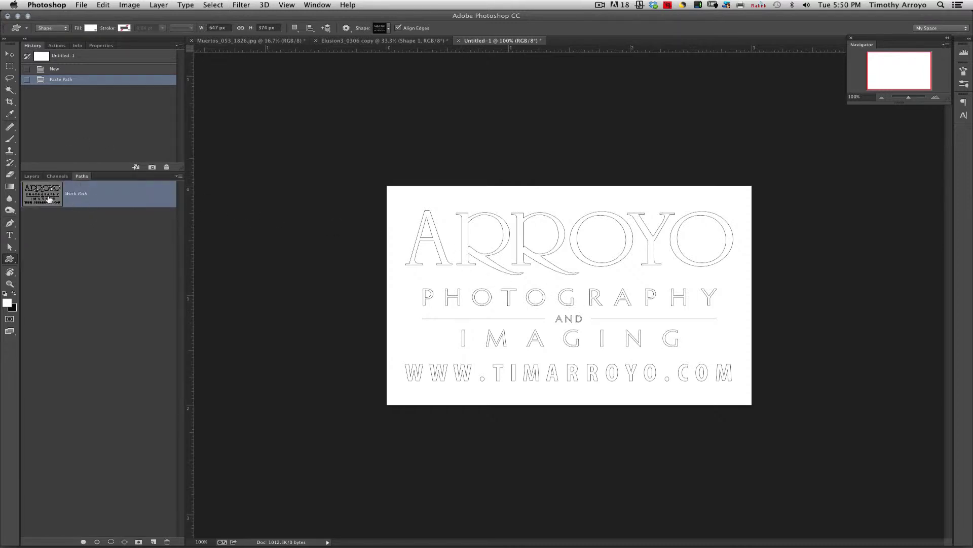
{"action": "left_click", "coordinate": [70, 226]}
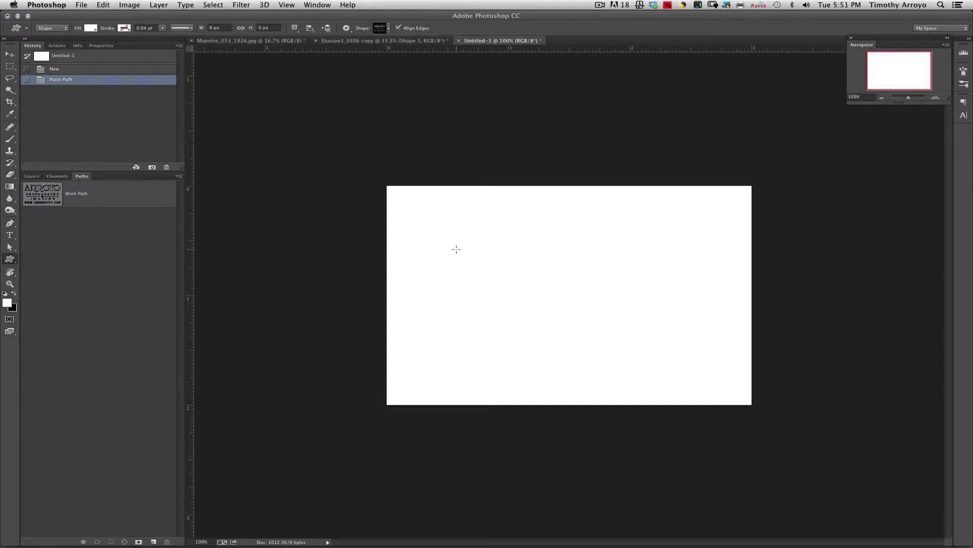
{"action": "left_click", "coordinate": [114, 194]}
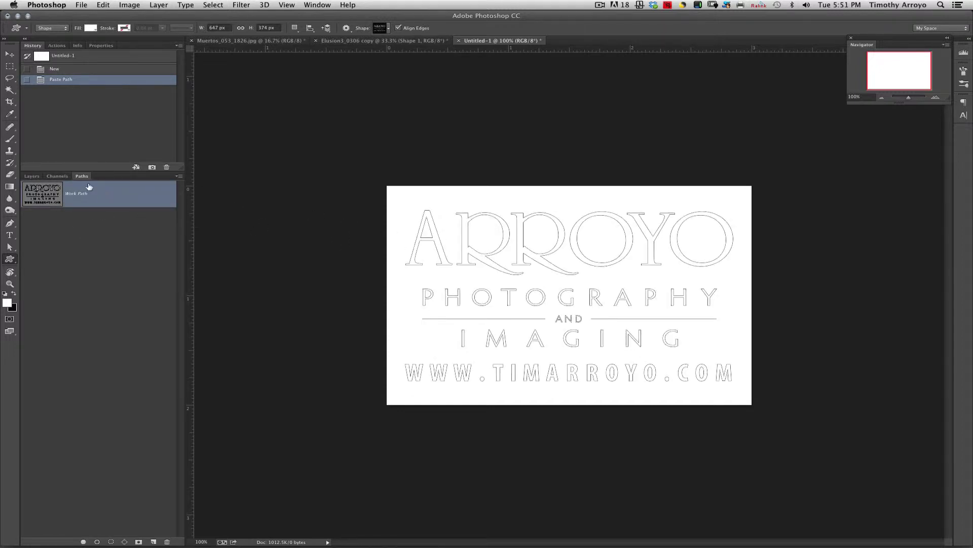
{"action": "left_click", "coordinate": [32, 176]}
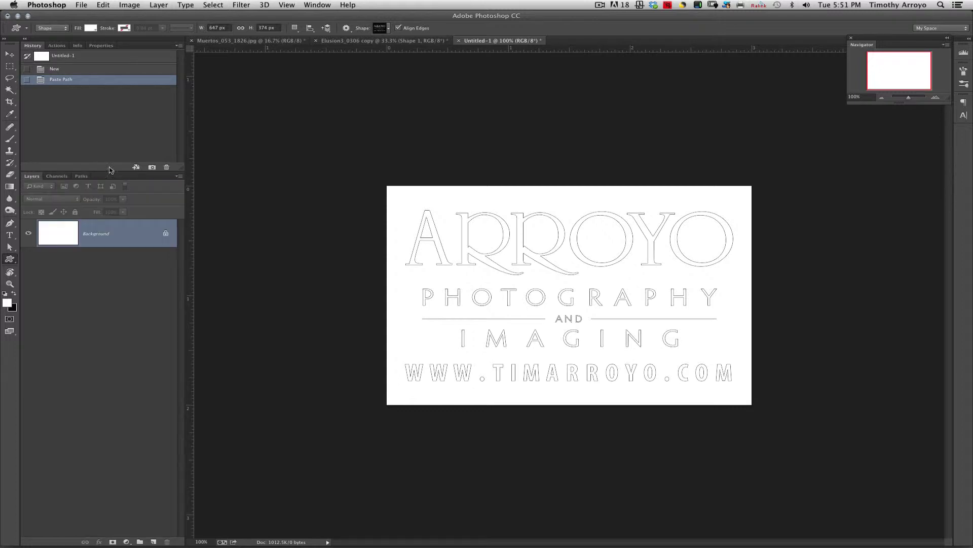
{"action": "left_click", "coordinate": [103, 6]}
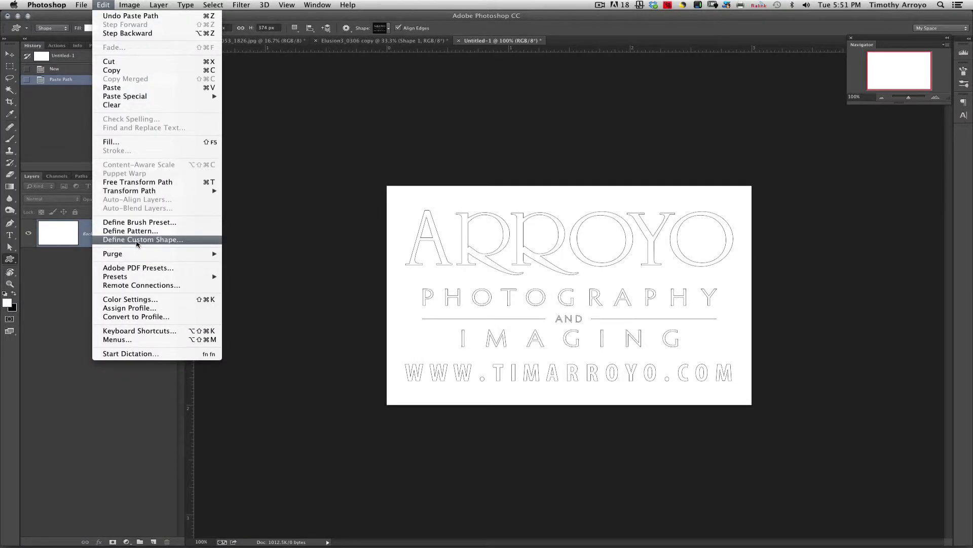
Step: Define the logo's Work Path as a custom shape named 'Arroyo Logo'
{"action": "left_click", "coordinate": [136, 239]}
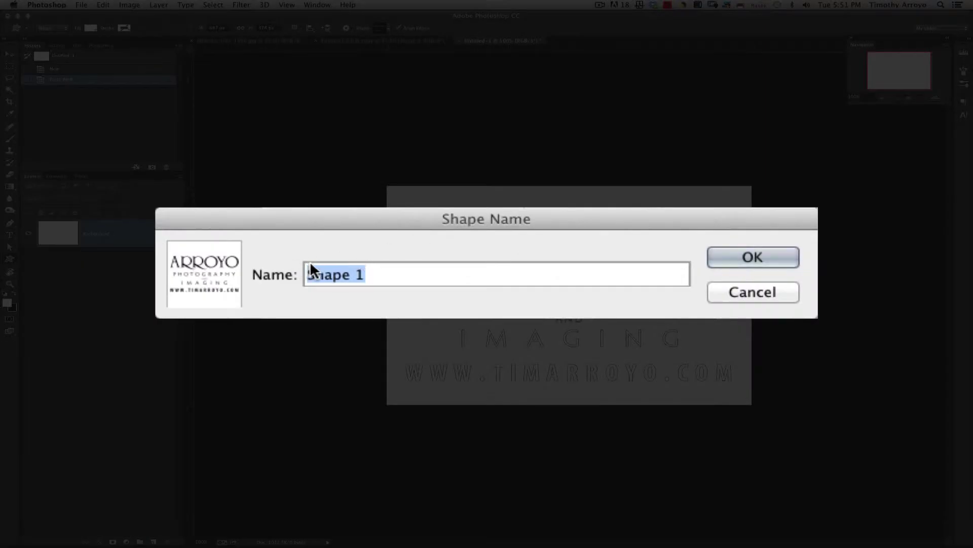
{"action": "type", "text": "Arroyo Logo"}
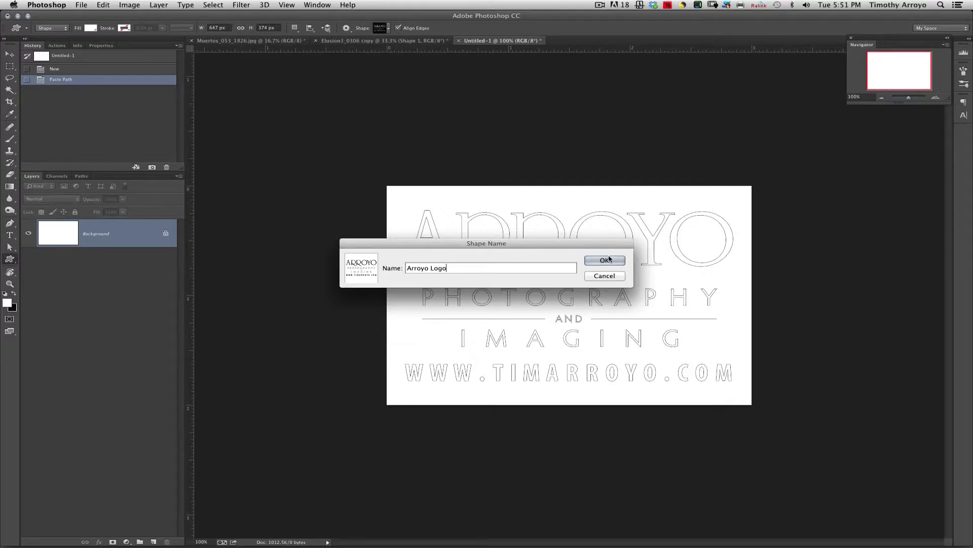
{"action": "left_click", "coordinate": [603, 257]}
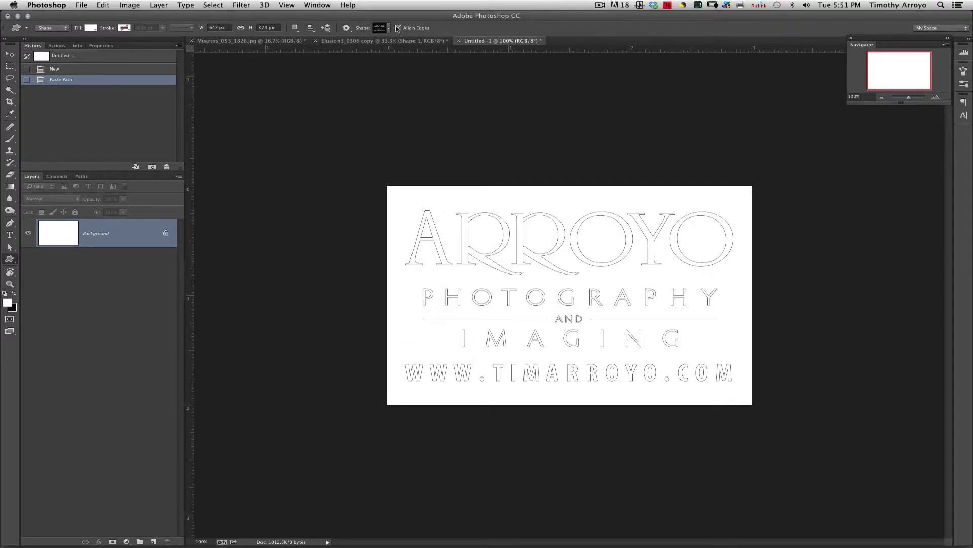
Step: Confirm the ARROYO shape in the Custom Shape picker, then close Untitled-1 without saving
{"action": "right_click", "coordinate": [9, 260]}
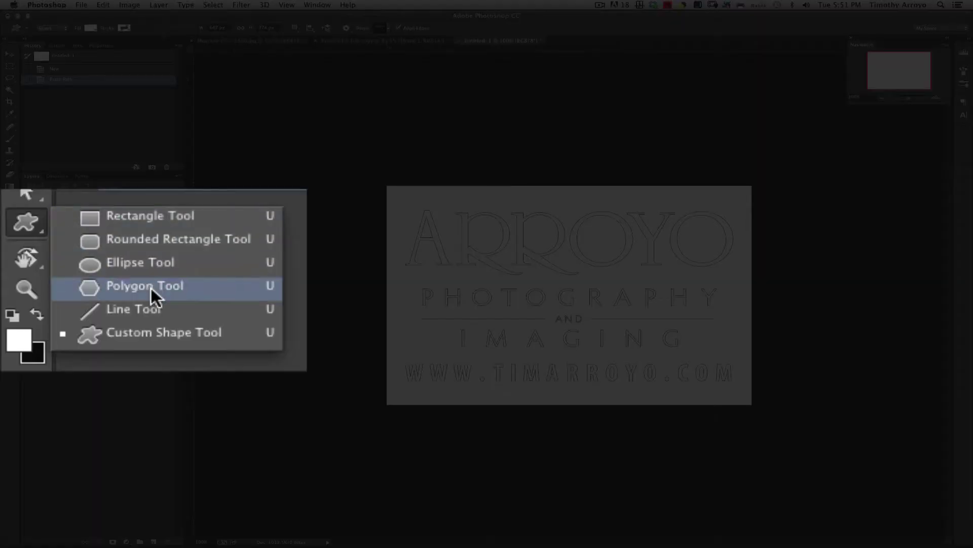
{"action": "left_click", "coordinate": [140, 333]}
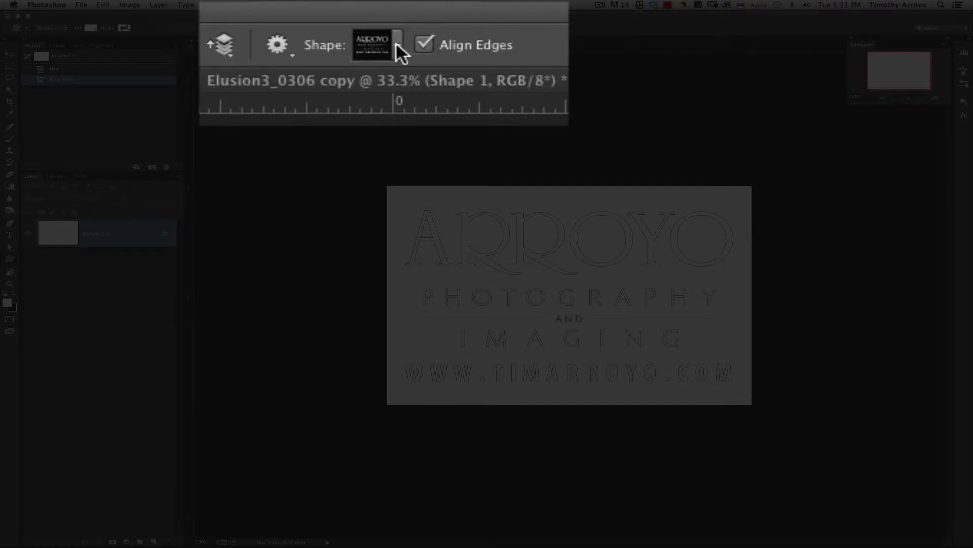
{"action": "left_click", "coordinate": [388, 28]}
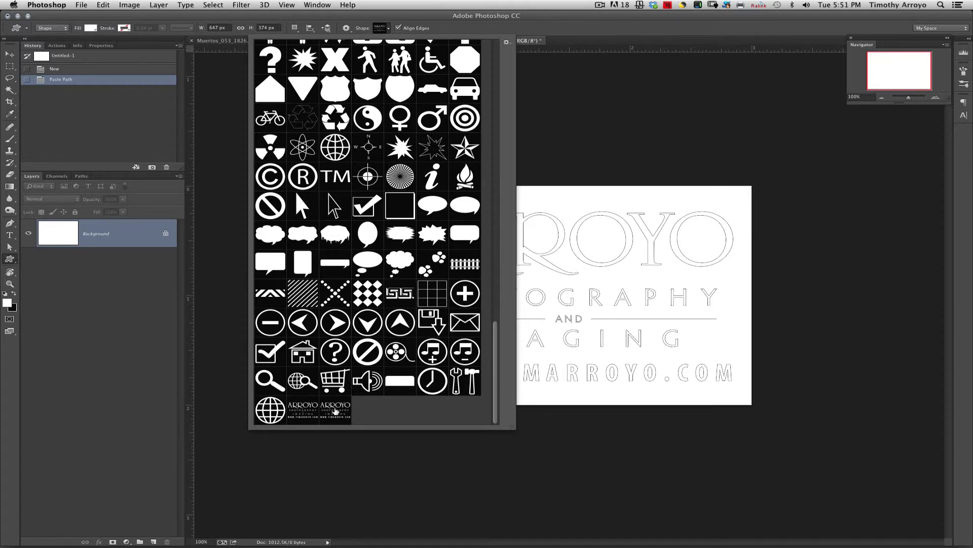
{"action": "left_click", "coordinate": [362, 31]}
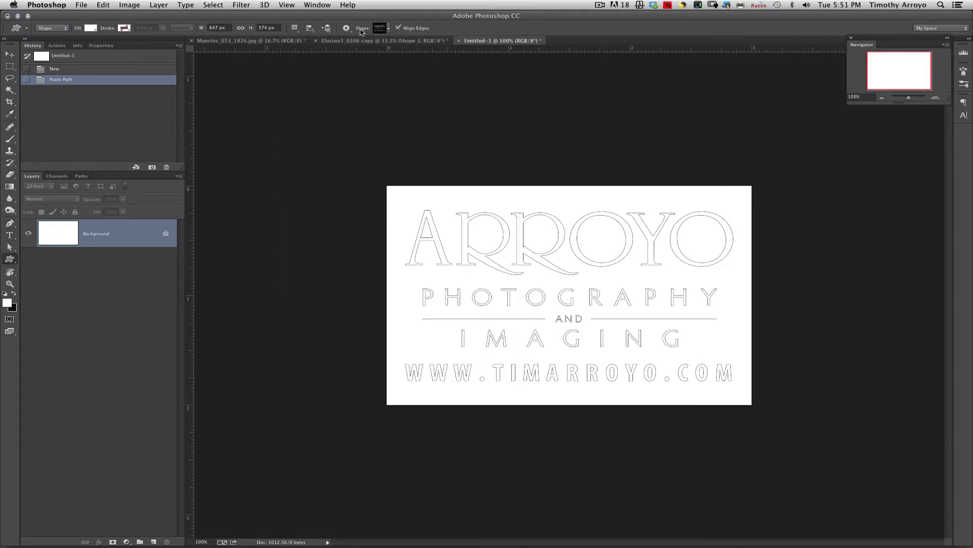
{"action": "left_click", "coordinate": [459, 41]}
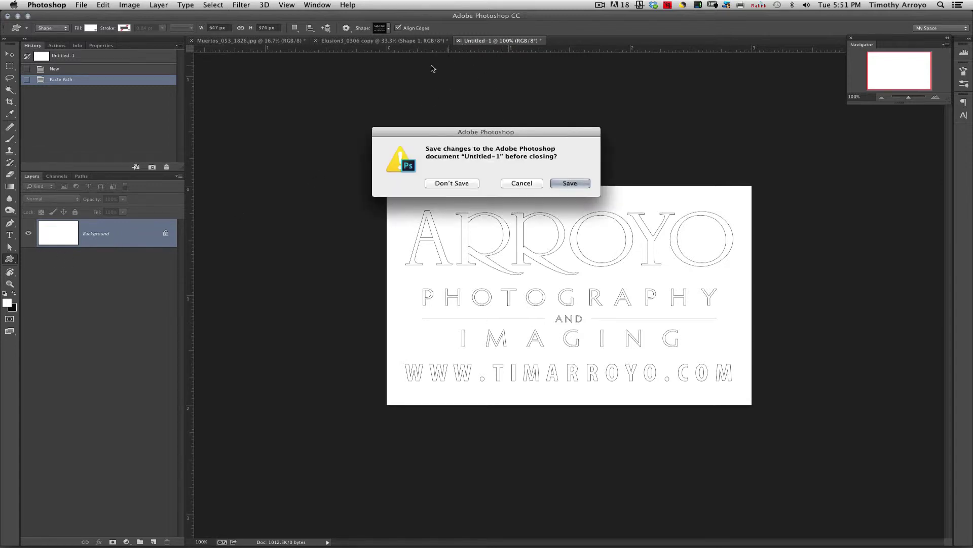
{"action": "left_click", "coordinate": [456, 185]}
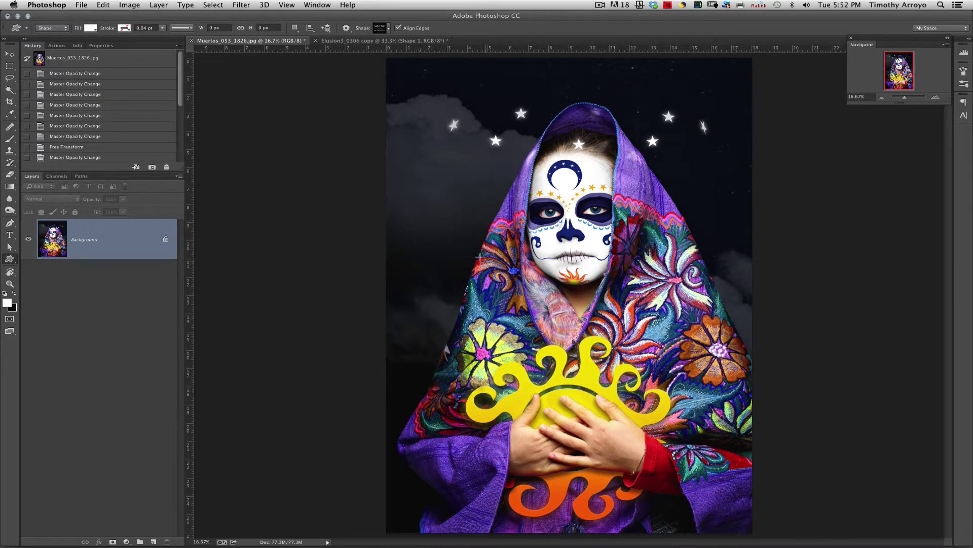
Step: Draw the ARROYO custom shape on the Muertos photo and move it toward the bottom
{"action": "mouse_move", "coordinate": [402, 171]}
{"action": "left_mouse_down"}
{"action": "mouse_move", "coordinate": [650, 363]}
{"action": "mouse_move", "coordinate": [708, 383]}
{"action": "mouse_move", "coordinate": [700, 403]}
{"action": "left_mouse_up"}
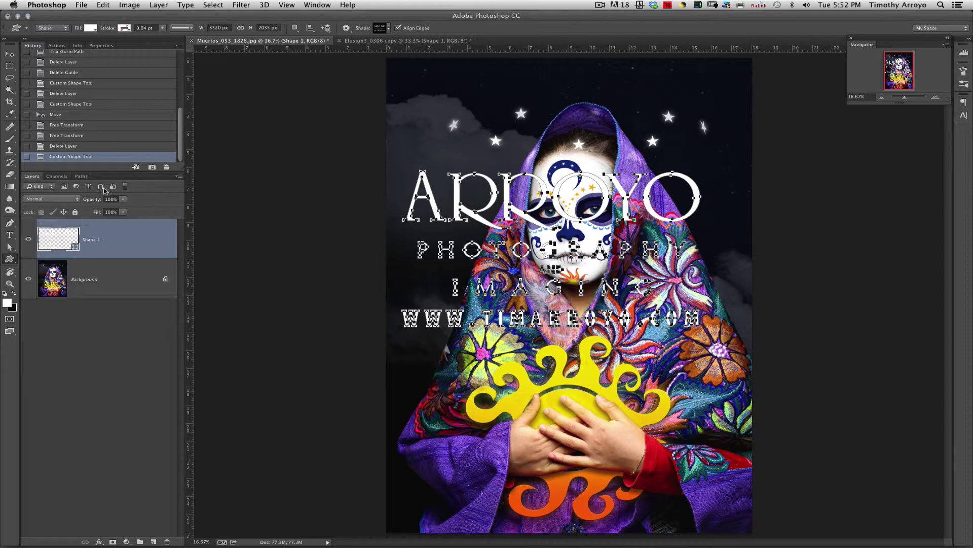
{"action": "left_click", "coordinate": [9, 54]}
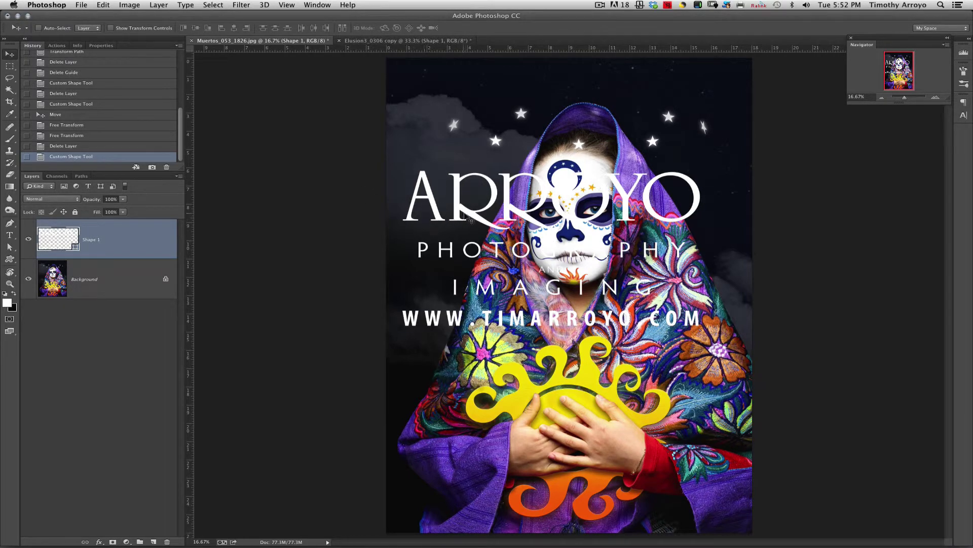
{"action": "left_click_drag", "start_coordinate": [471, 218], "coordinate": [462, 415]}
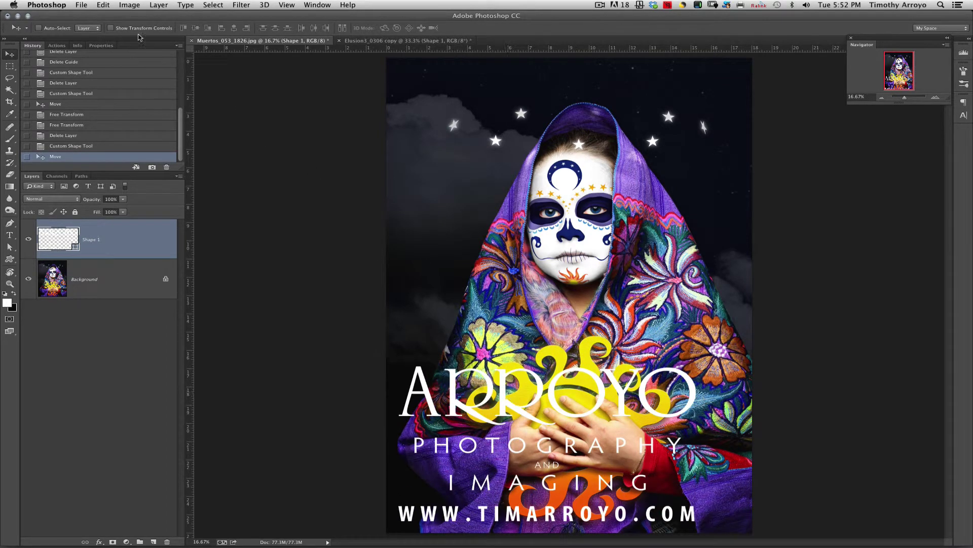
Step: Scale the logo down with Free Transform and position it in the photo's bottom-left corner
{"action": "left_click", "coordinate": [103, 6]}
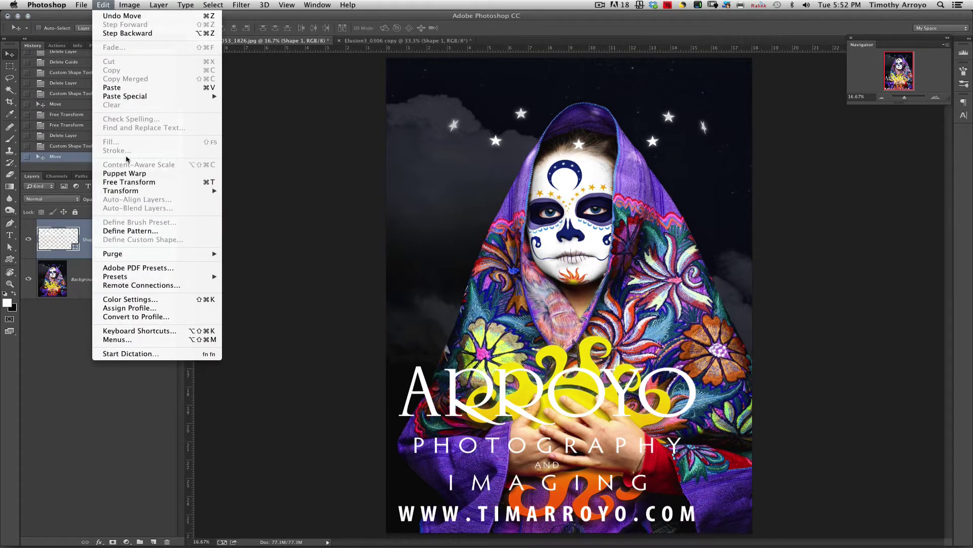
{"action": "left_click", "coordinate": [130, 183]}
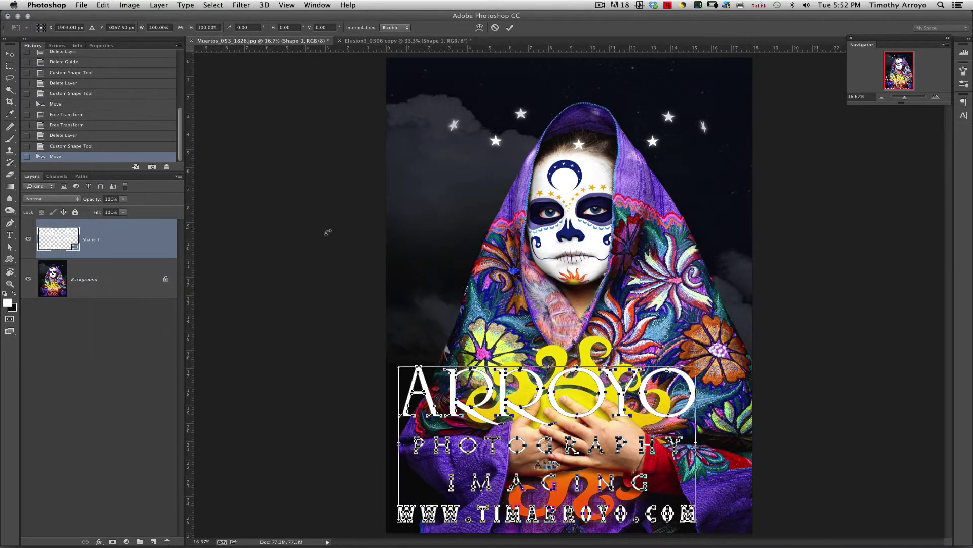
{"action": "left_click_drag", "start_coordinate": [699, 365], "coordinate": [438, 496]}
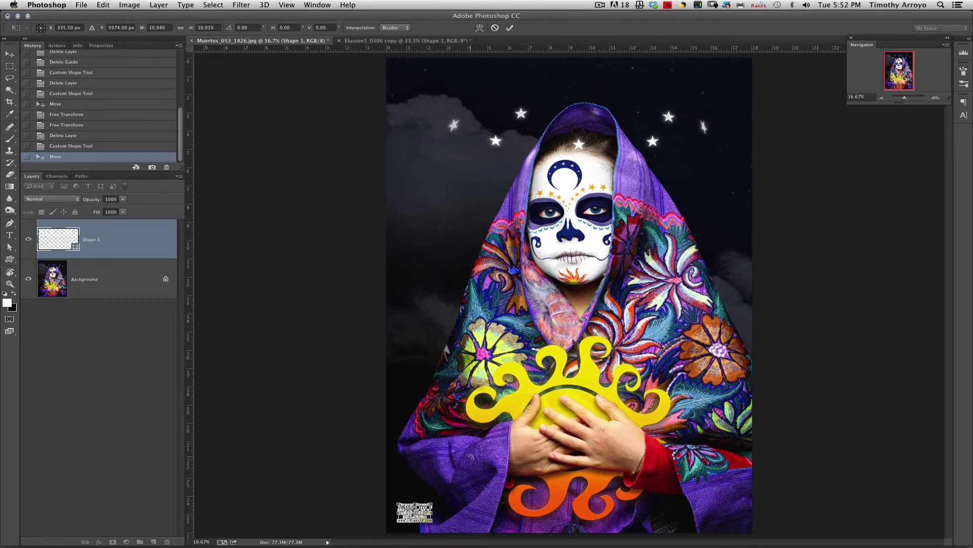
{"action": "key", "text": "Return"}
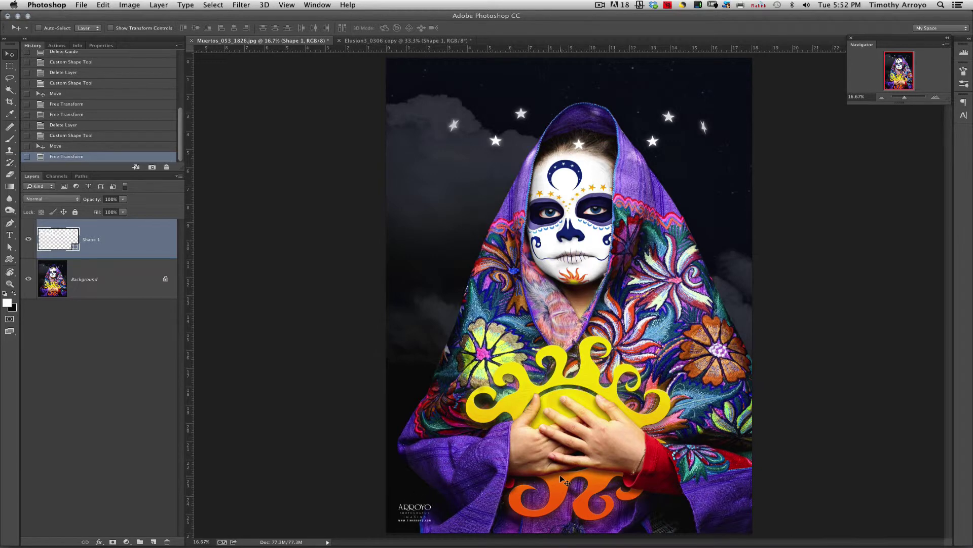
{"action": "key", "text": "super+t"}
{"action": "left_click_drag", "start_coordinate": [433, 503], "coordinate": [560, 414]}
{"action": "key", "text": "Return"}
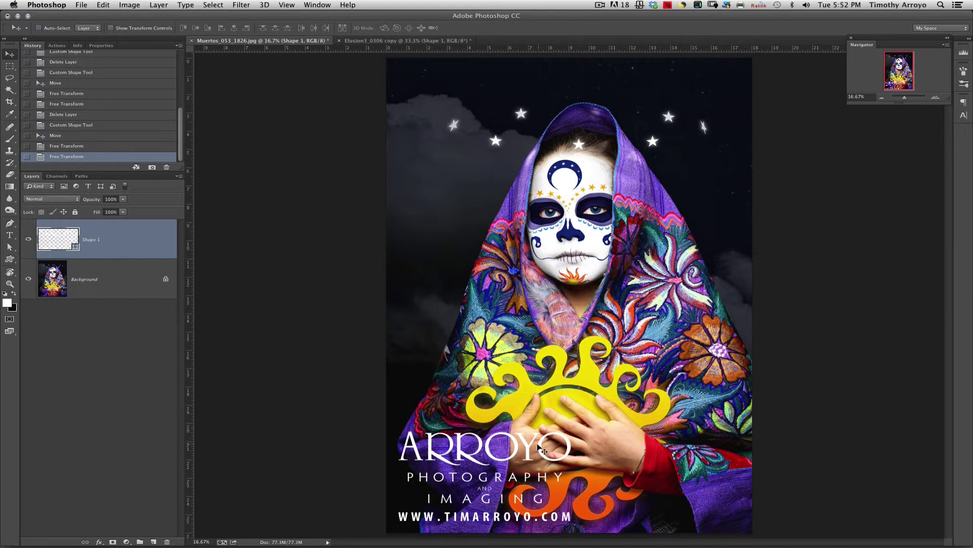
{"action": "left_click_drag", "start_coordinate": [513, 452], "coordinate": [496, 466]}
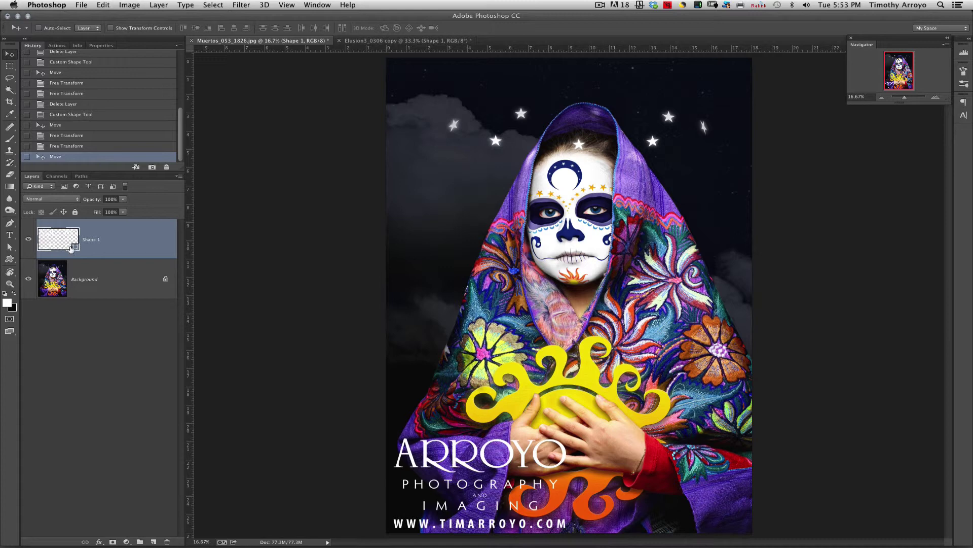
Step: Set the Shape 1 logo layer's opacity to 70%
{"action": "key", "text": "5"}
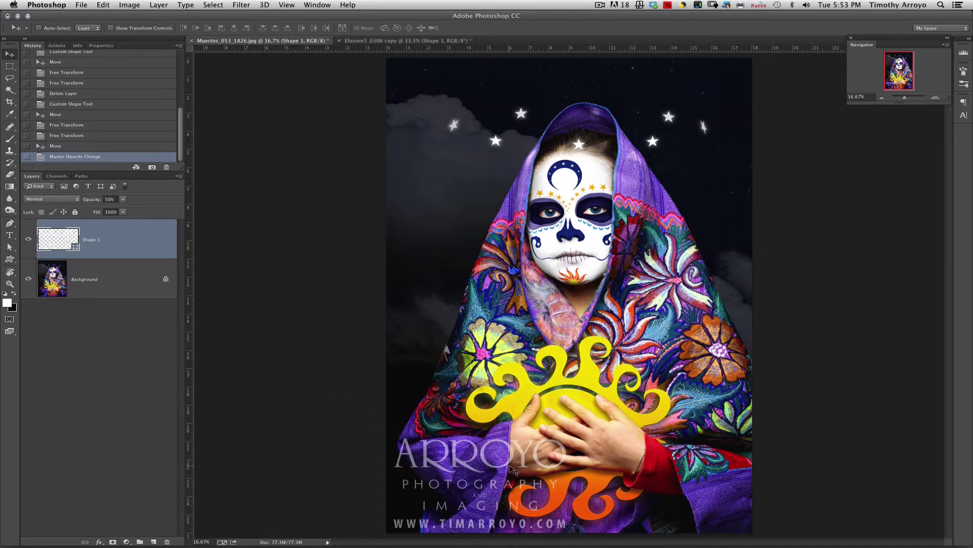
{"action": "key", "text": "6"}
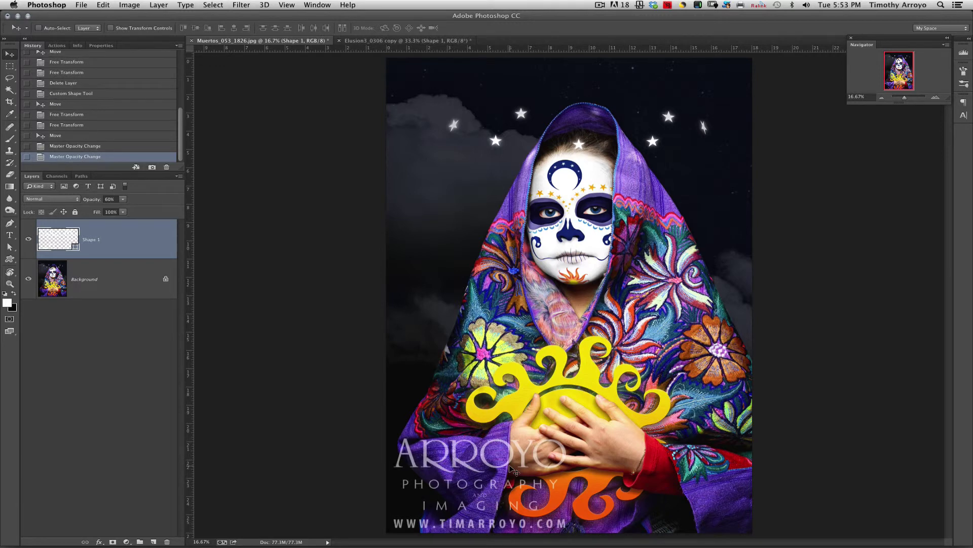
{"action": "key", "text": "7"}
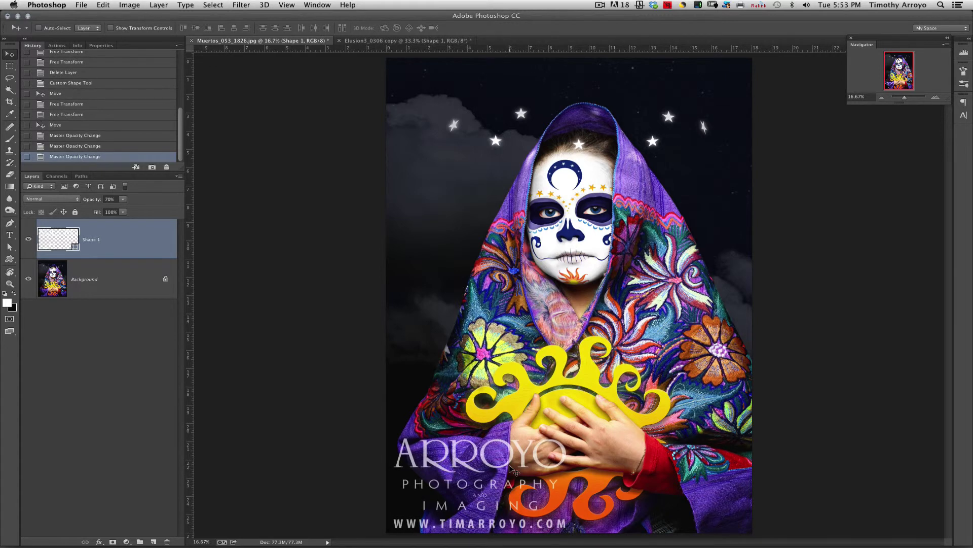